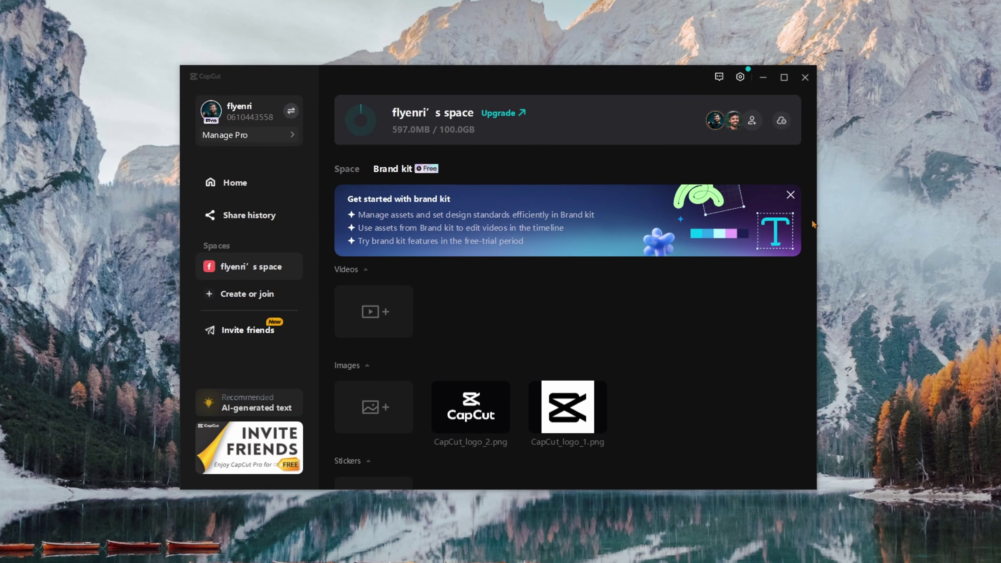
Dismiss the Brand kit banner and download 'Capcut Free vs Capcut Pro' from the Space projects.
left_click(790, 196)
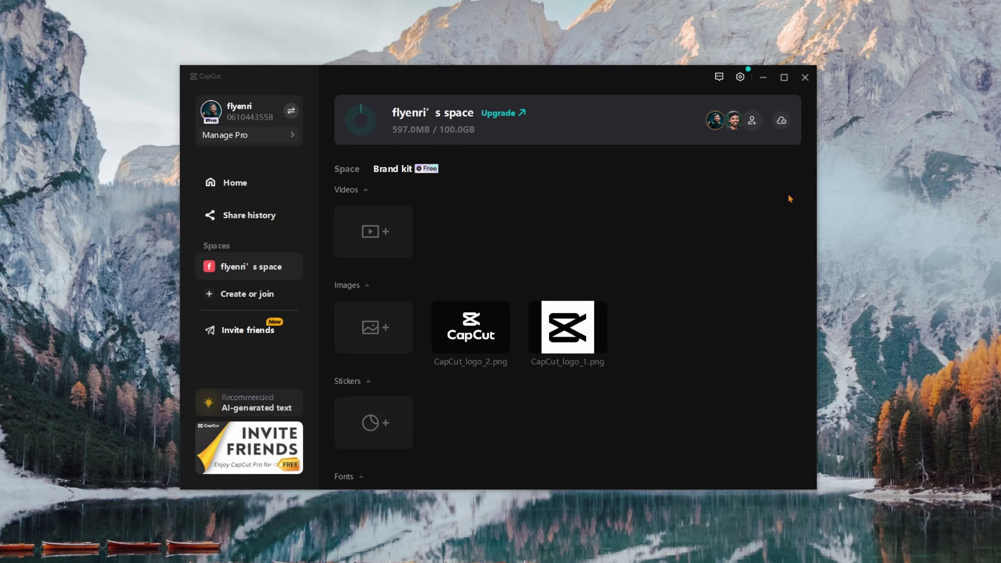
left_click(343, 169)
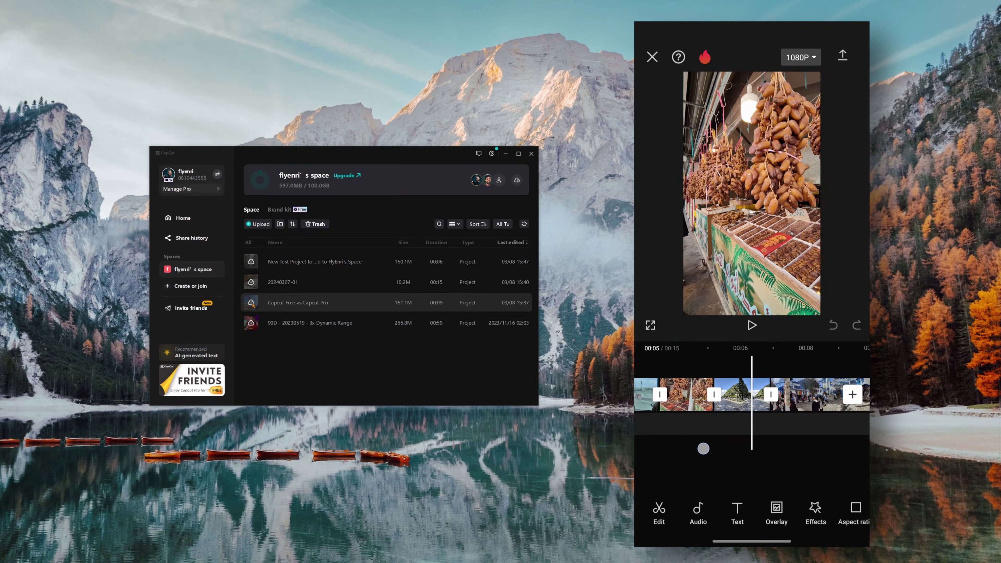
left_click(252, 303)
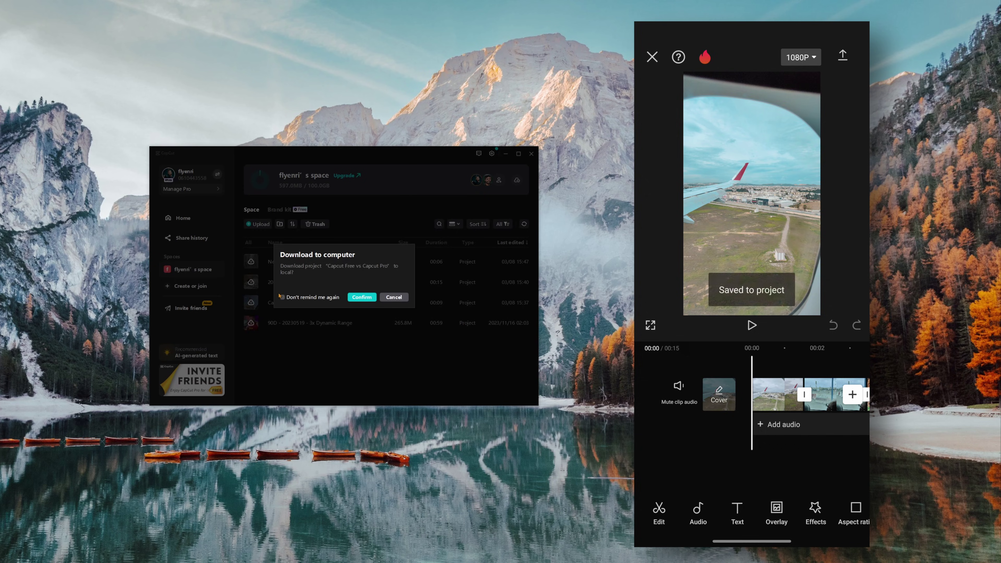
left_click(362, 298)
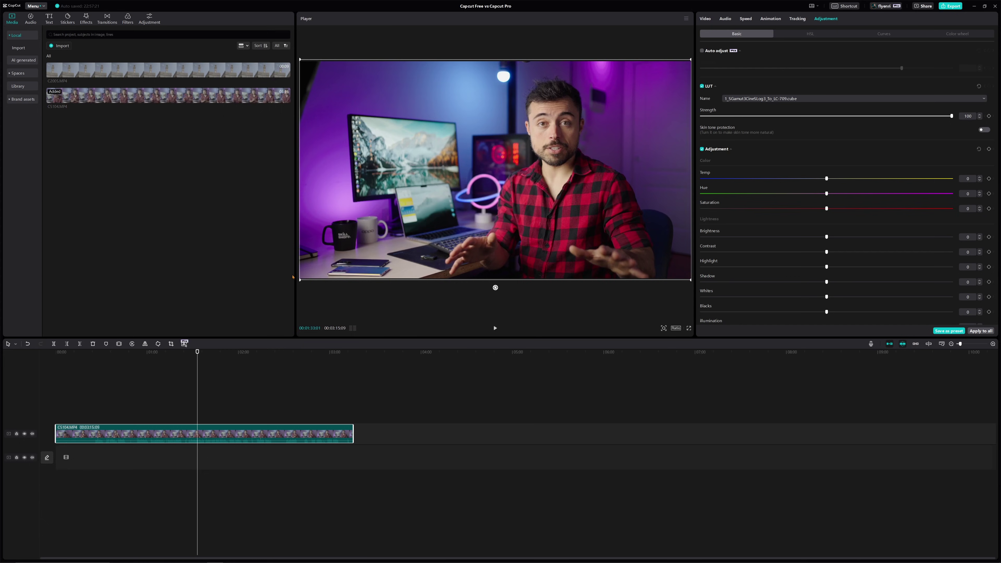
Widen the player, run Remove filler words, and mark another passage near 1:10 for removal.
left_click_drag(293, 277, 258, 277)
left_click(207, 364)
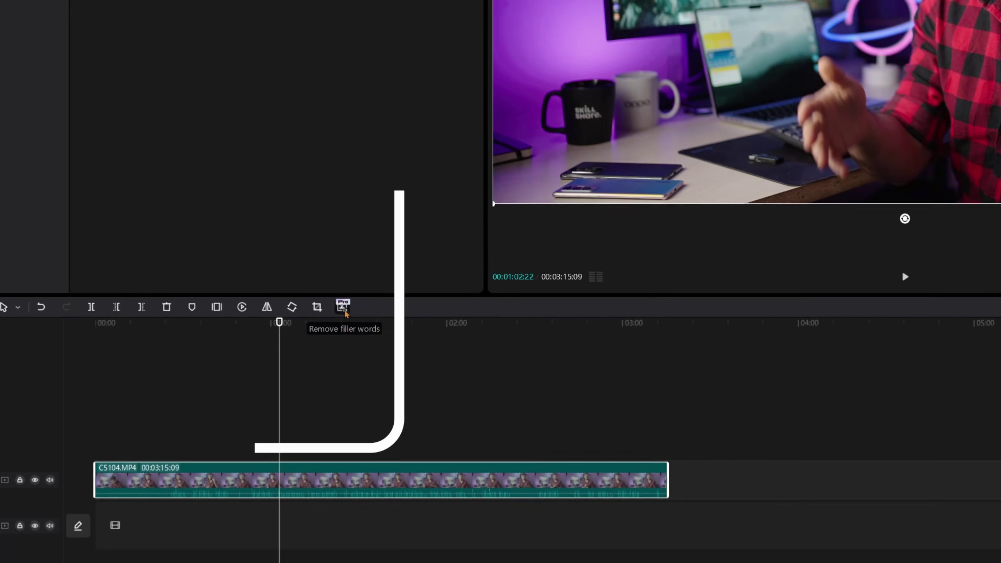
left_click(399, 299)
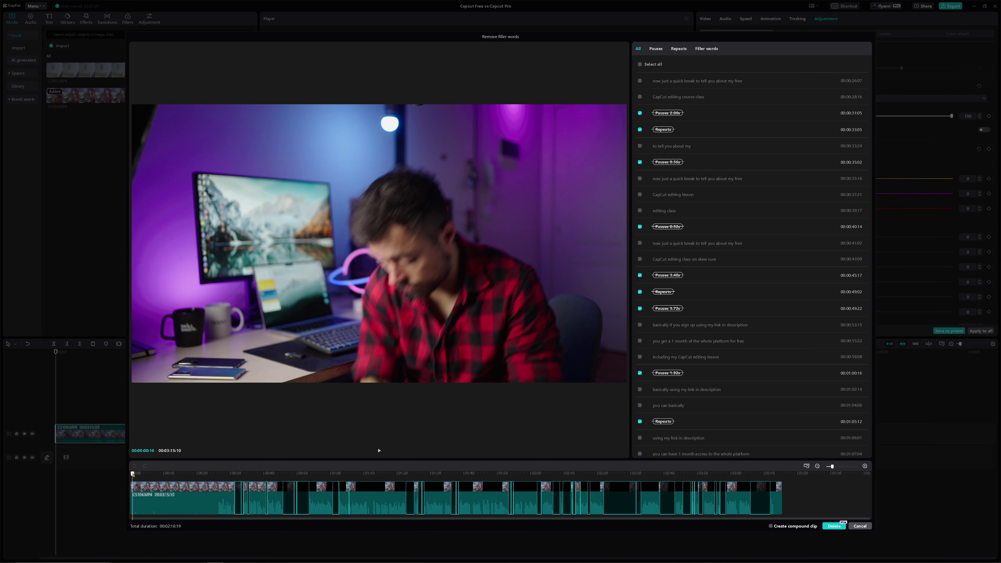
left_click_drag(132, 474, 159, 478)
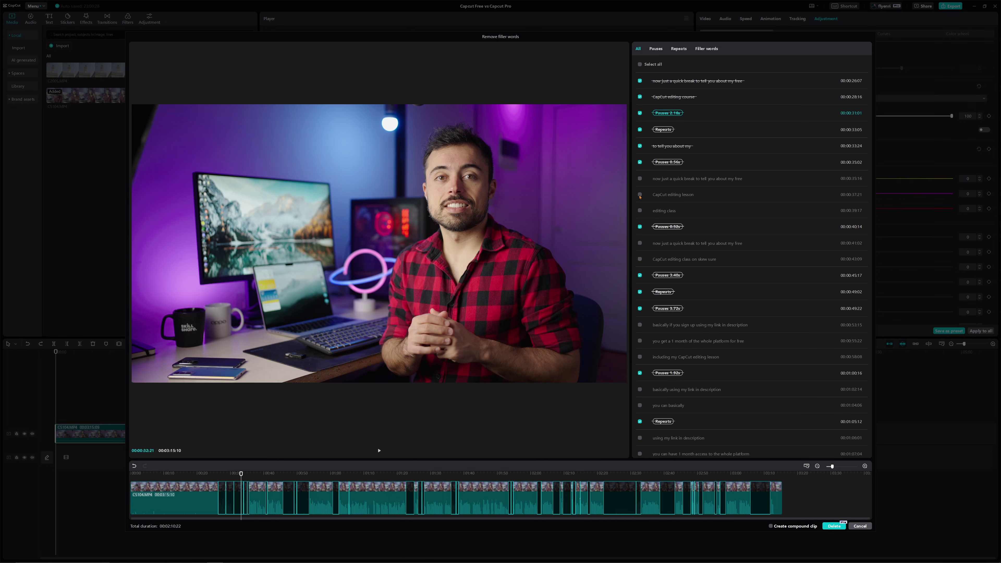
left_click(639, 178)
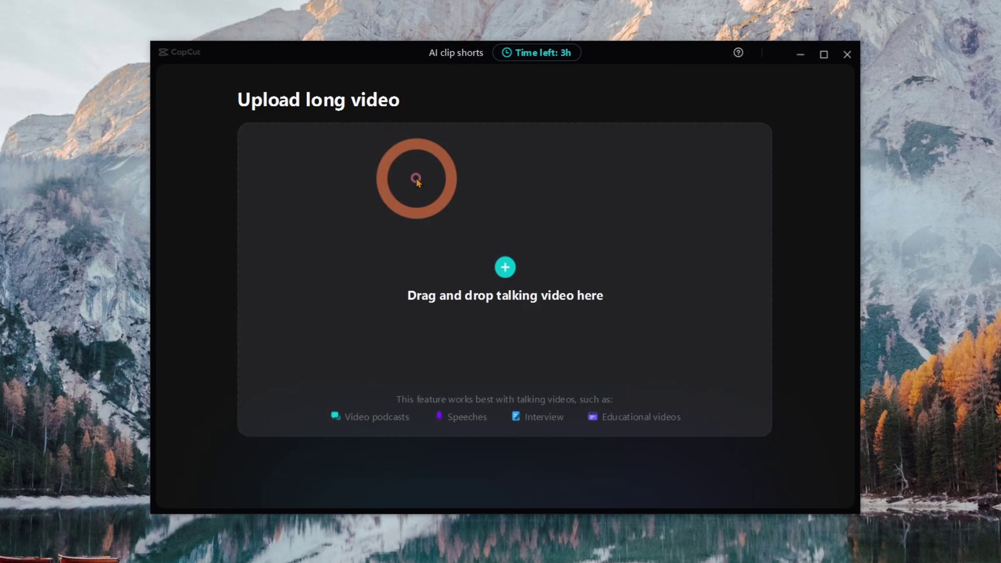
Upload the long talking video into AI clip shorts.
left_click(497, 268)
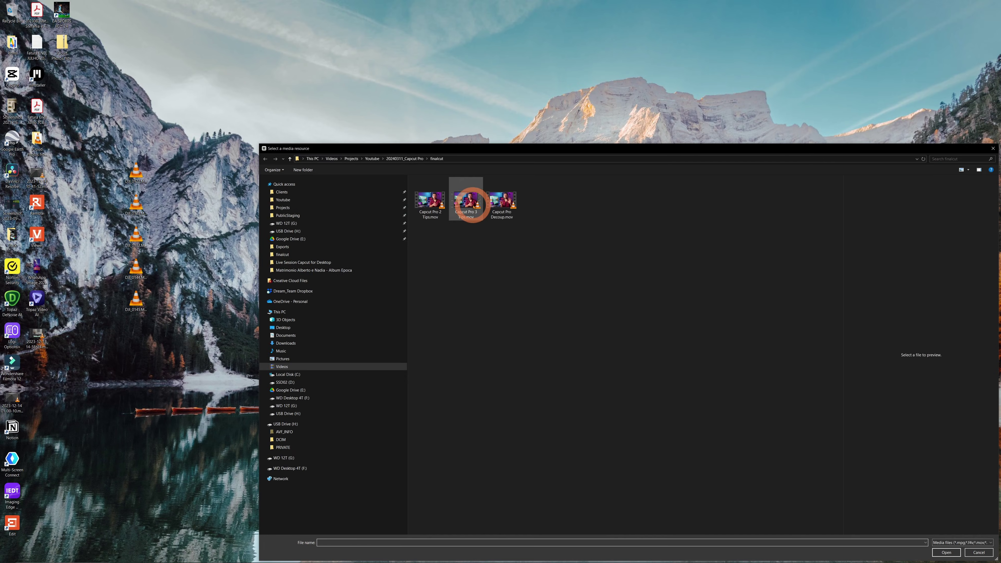
double_click(473, 203)
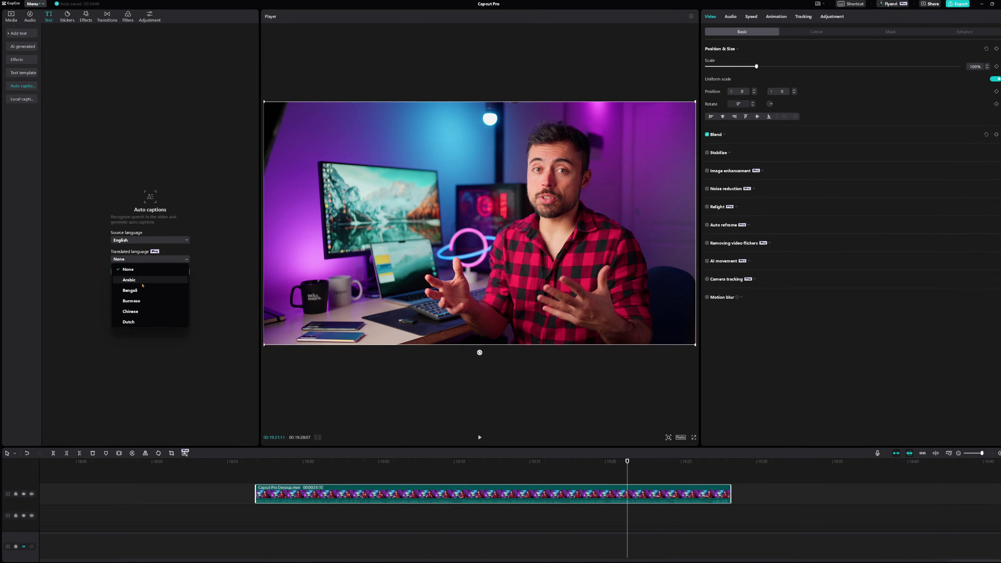
Pick Portuguese (Brazil) as the translated language and create the auto captions.
scroll(144, 284, "down", 5)
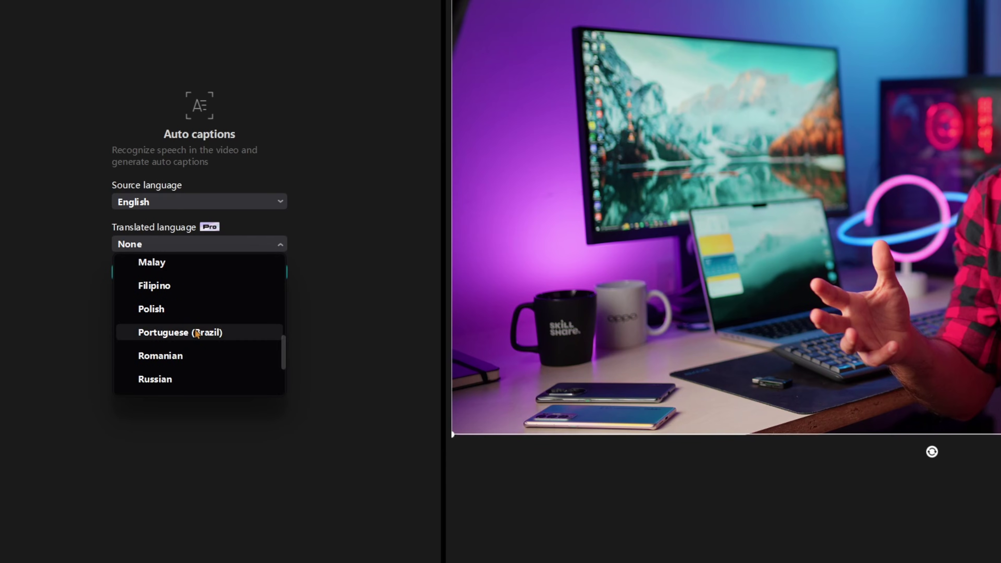
left_click(197, 334)
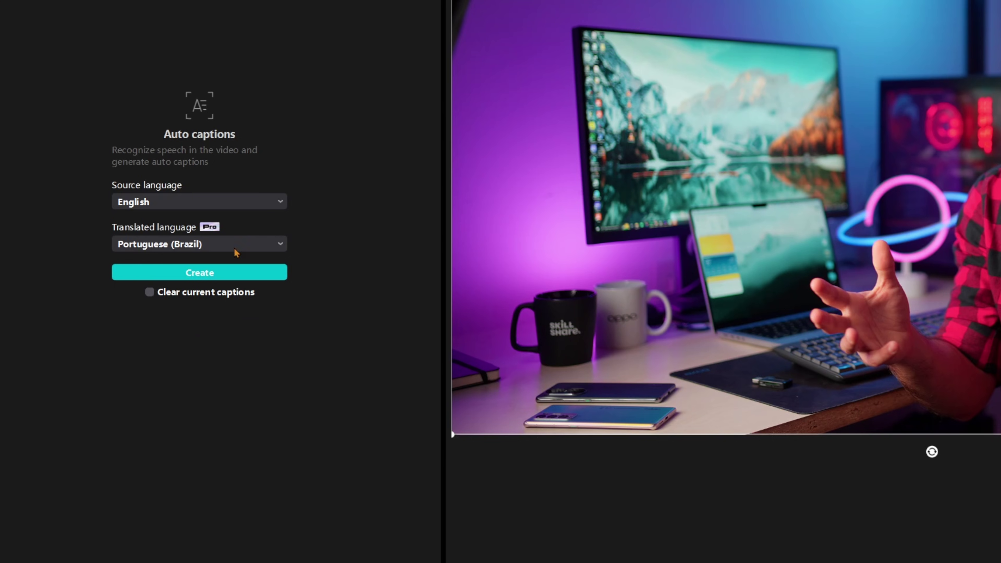
left_click(213, 274)
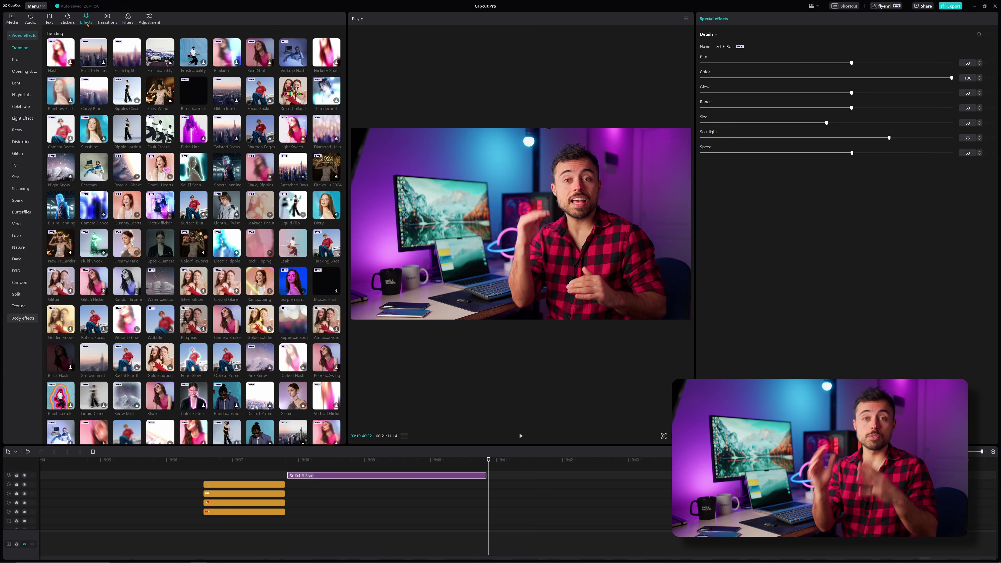
Browse the Transitions and Filters libraries, then switch to Stickers.
left_click(107, 19)
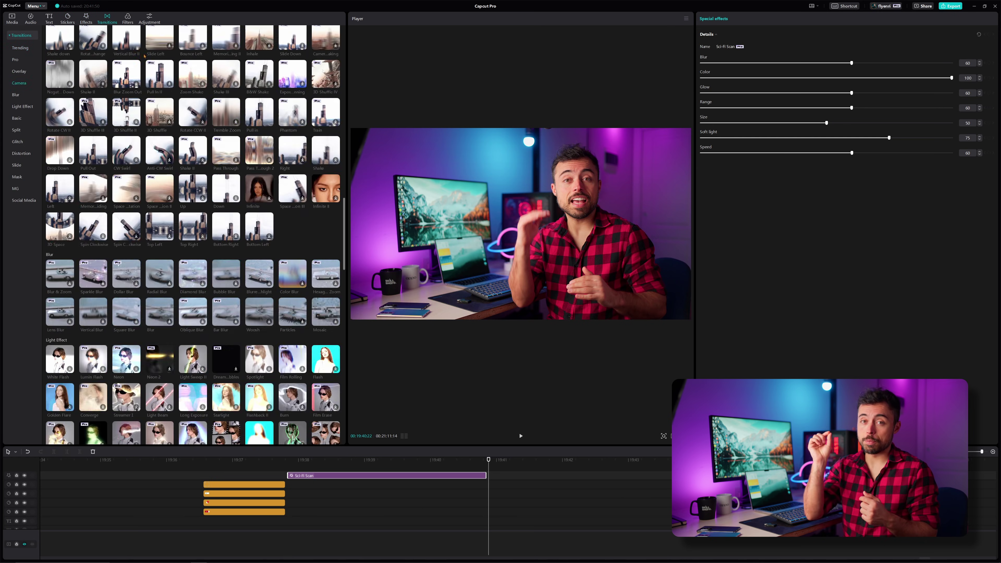
left_click(124, 19)
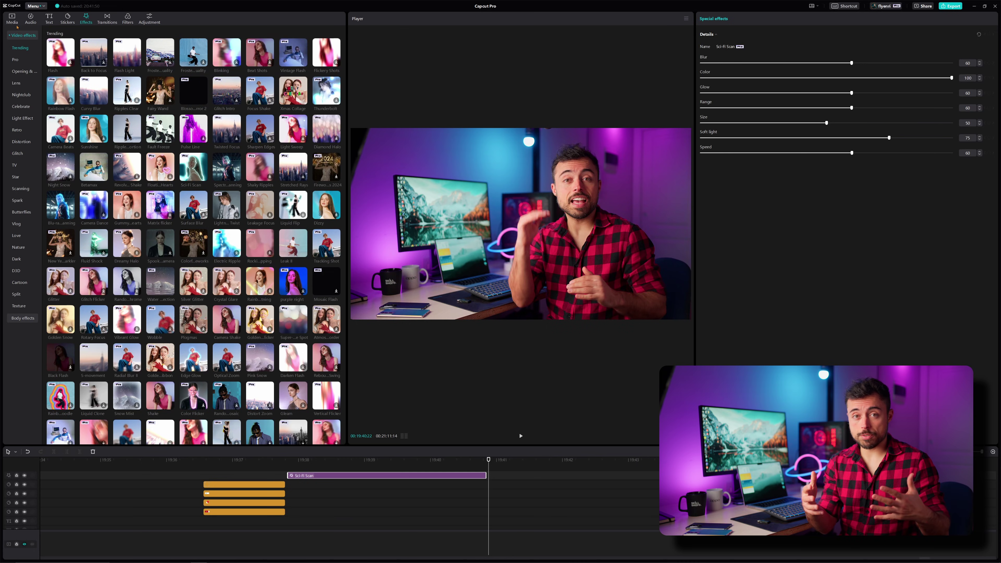
left_click(67, 20)
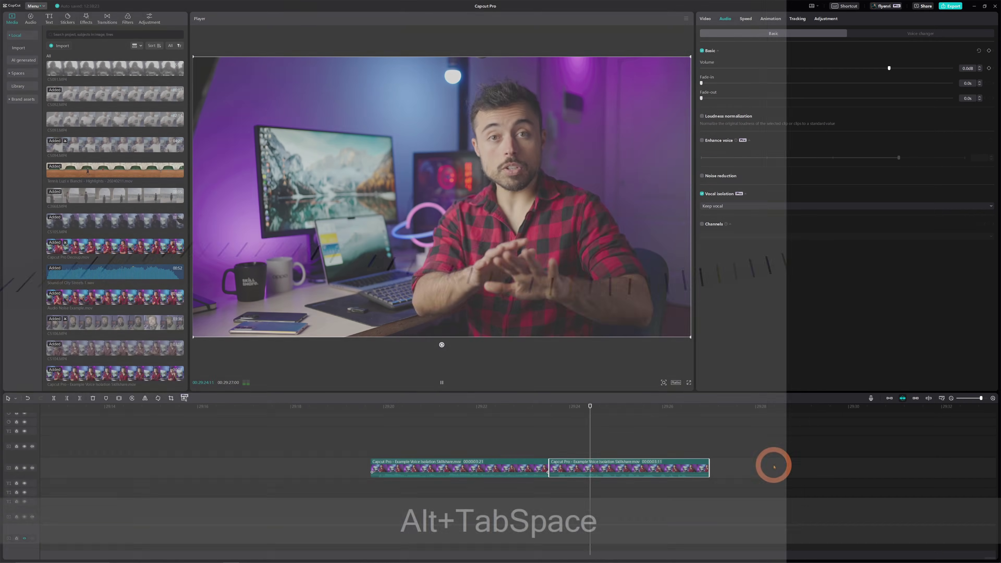
Select an item on the Skillshare Capcut for Desktop course page.
left_click(721, 200)
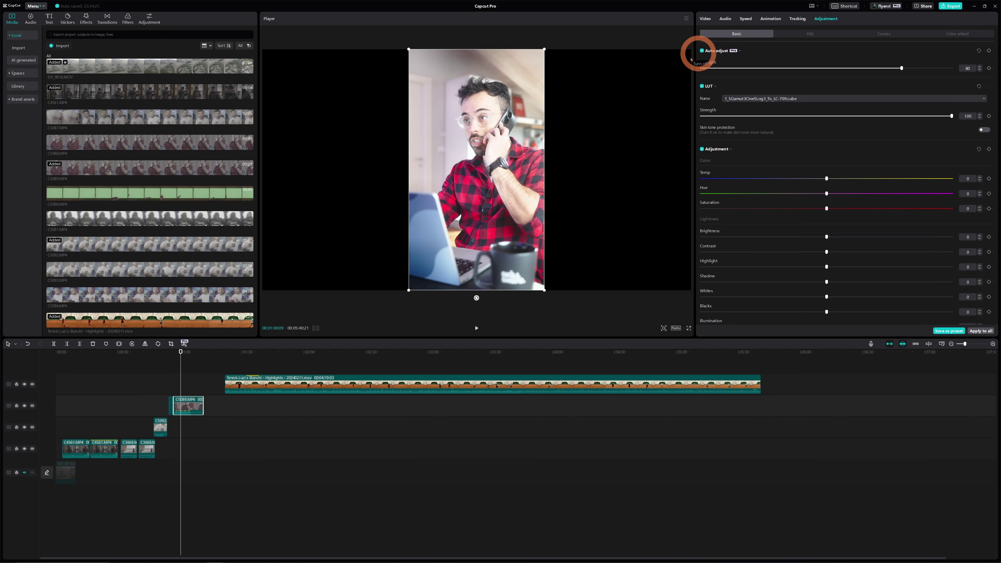
Select the seaside archway clip and toggle Auto adjust off and back on at strength 80.
left_click(155, 429)
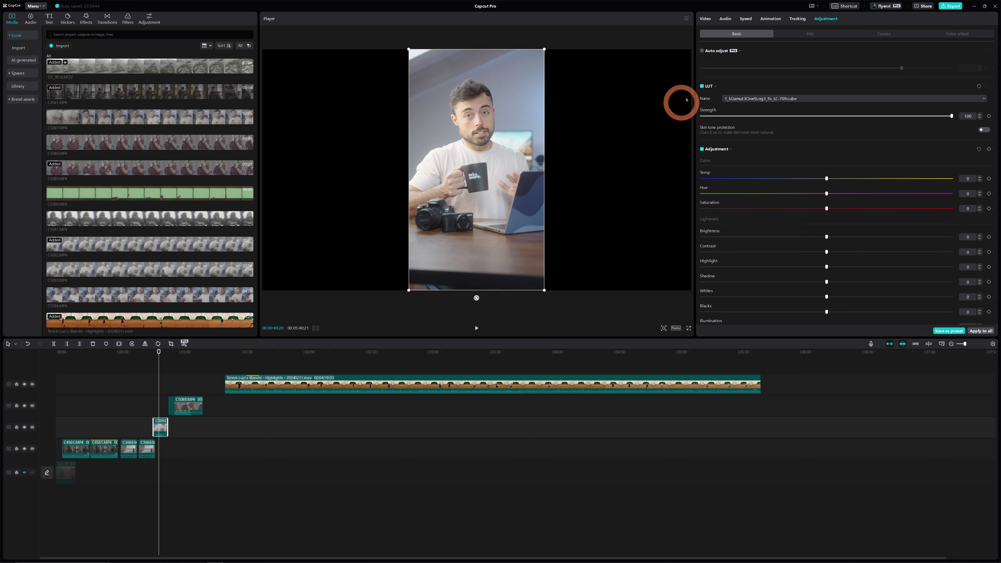
left_click(702, 51)
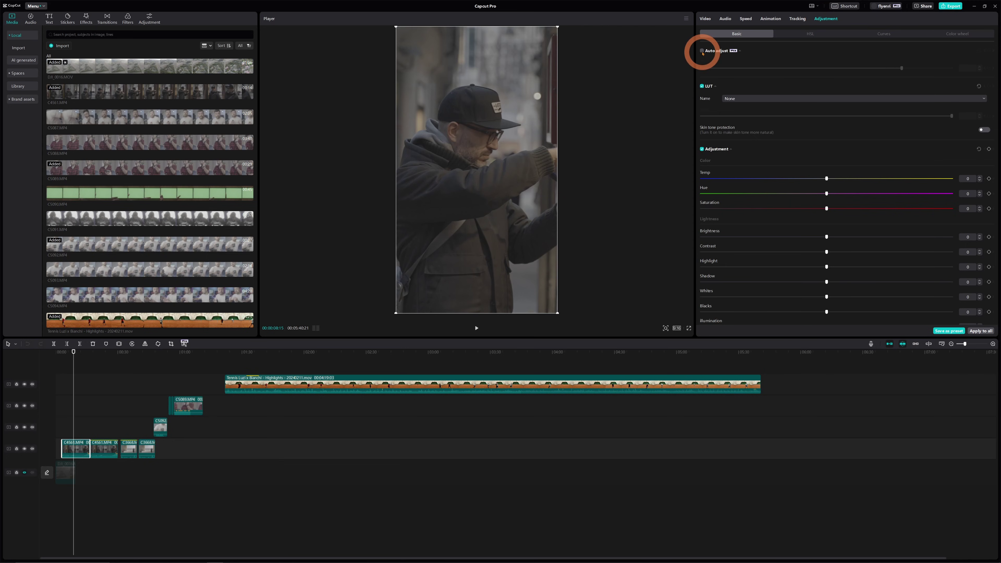
left_click(702, 51)
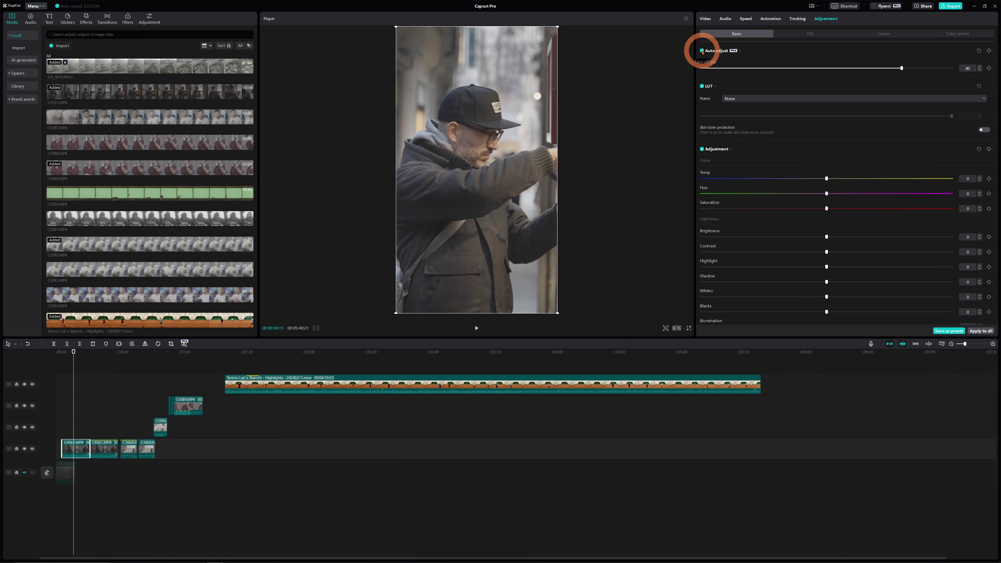
left_click(702, 51)
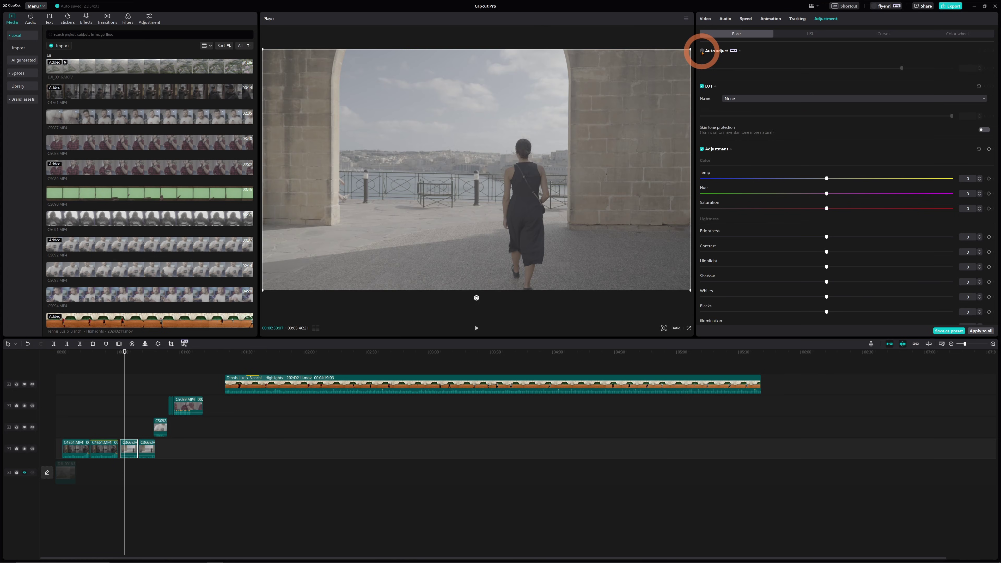
left_click(703, 51)
left_click(702, 51)
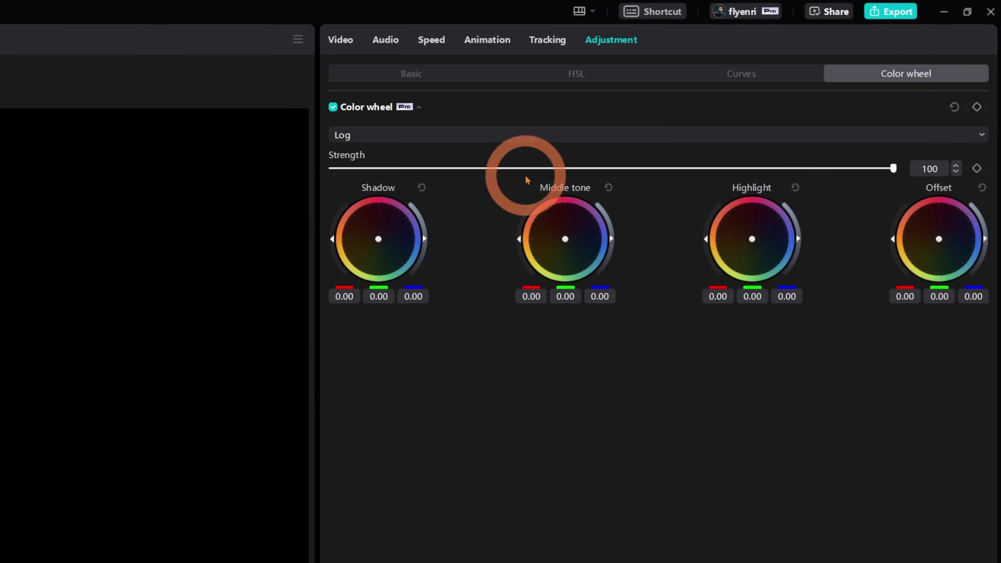
Open the colour wheel mode list to choose Log.
left_click(402, 136)
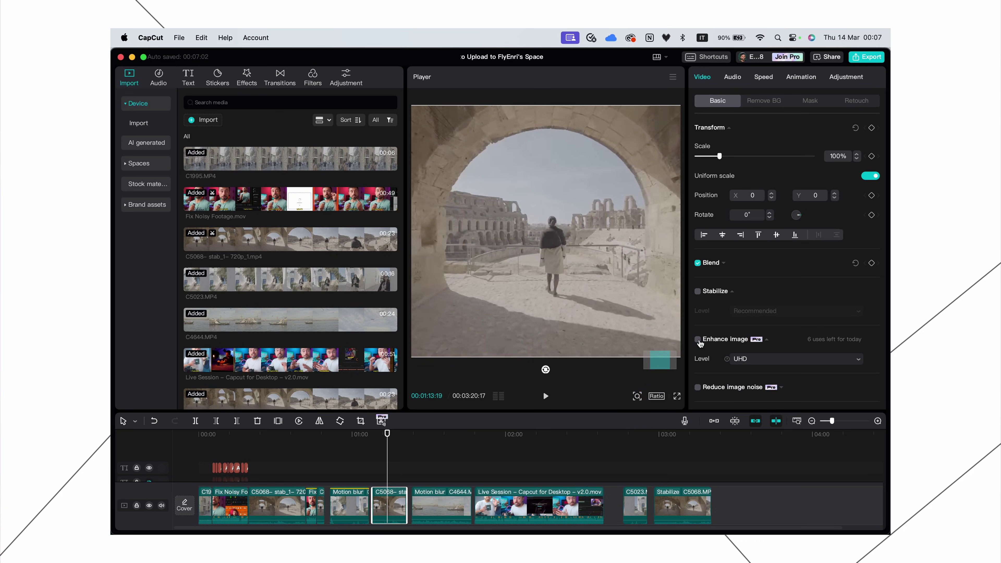
Tick Enhance image at UHD level for the archway clip.
left_click(698, 340)
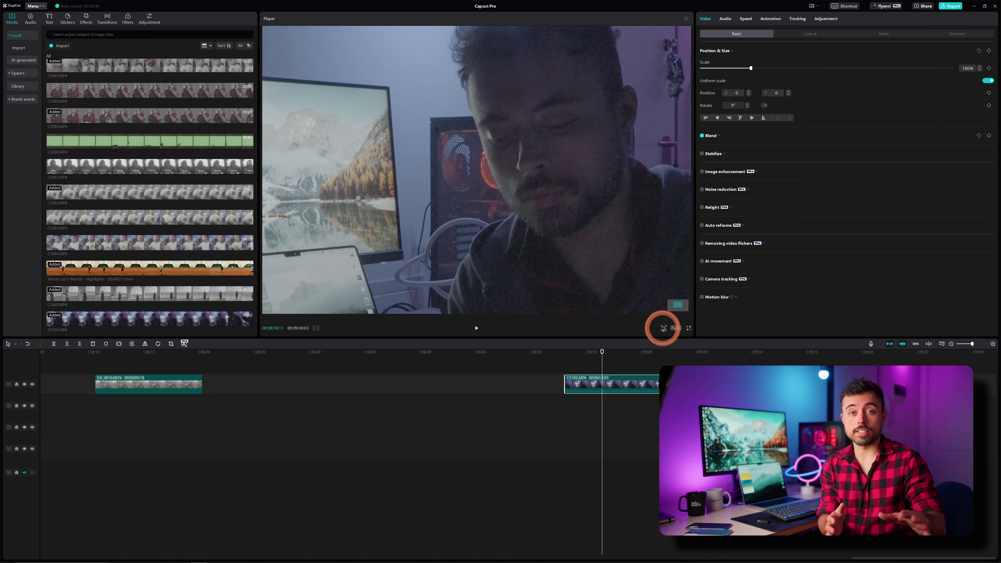
Fit the whole video frame in the preview.
left_click(651, 339)
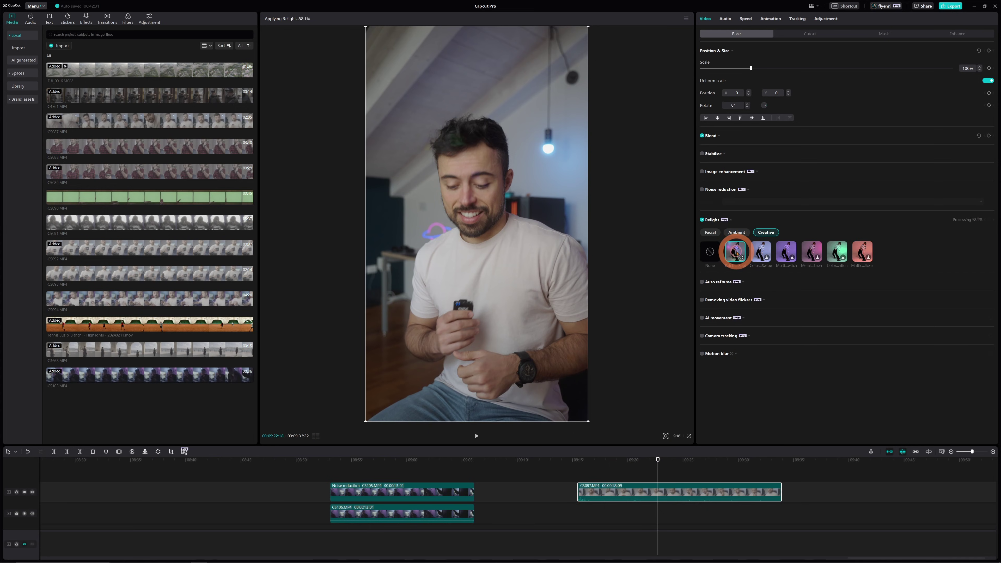
Preview the relit clip, then try Neon Bicolor and another Ambient lighting preset.
key("space")
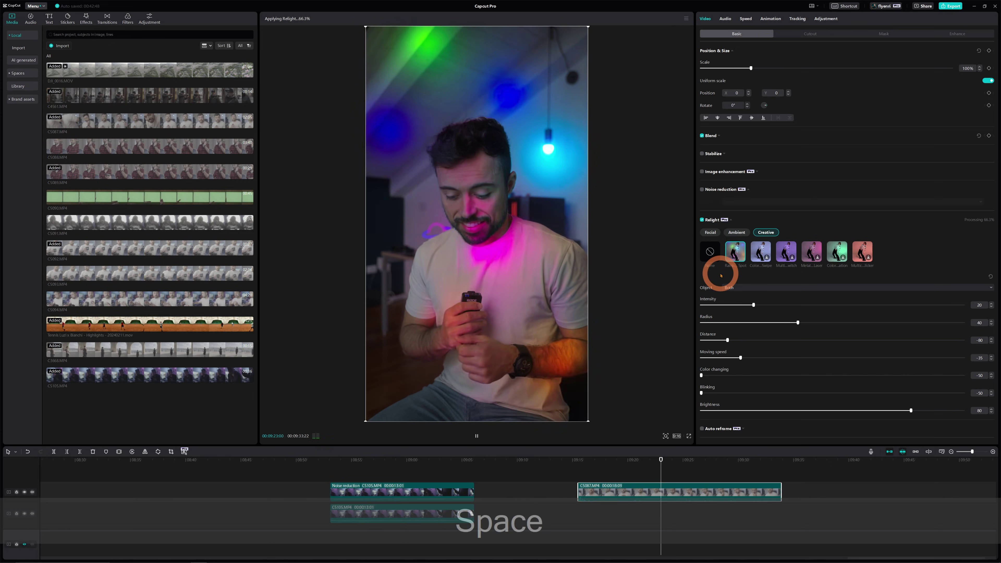
key("space")
left_click(737, 232)
left_click(735, 253)
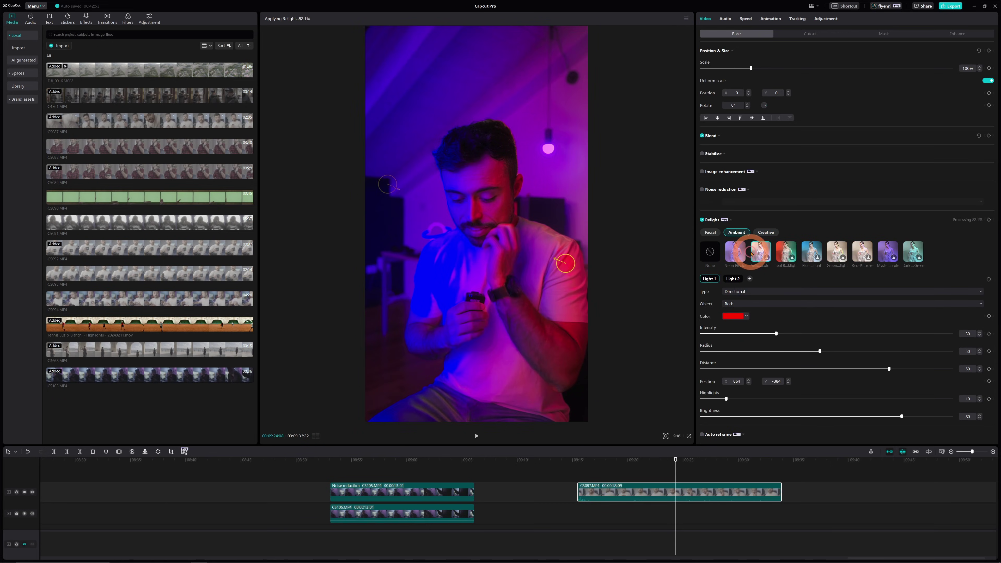
left_click(781, 252)
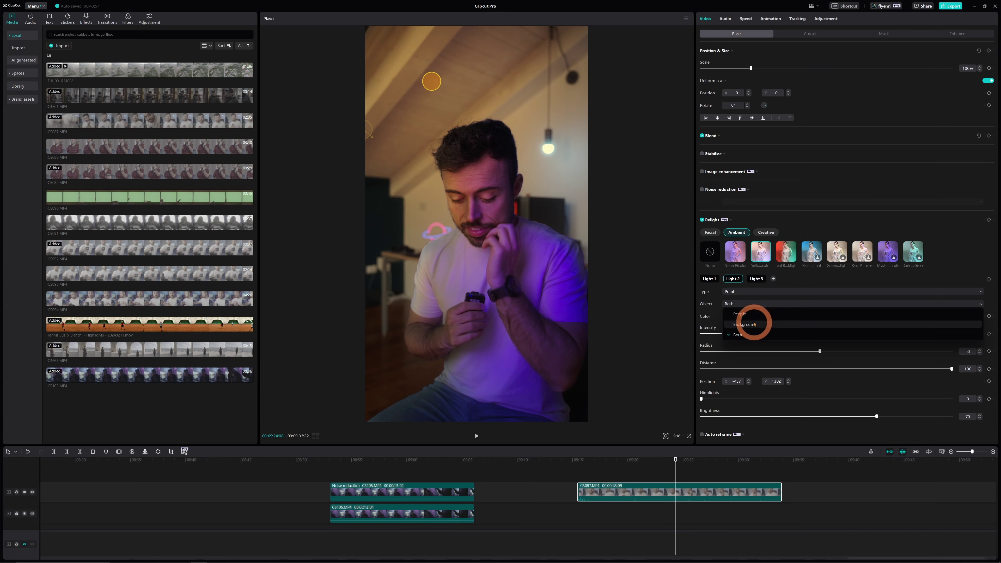
Restrict the light to People and move the point light onto the person's face.
left_click(741, 315)
left_click(640, 197)
left_click_drag(429, 82, 570, 251)
left_click_drag(544, 162, 541, 256)
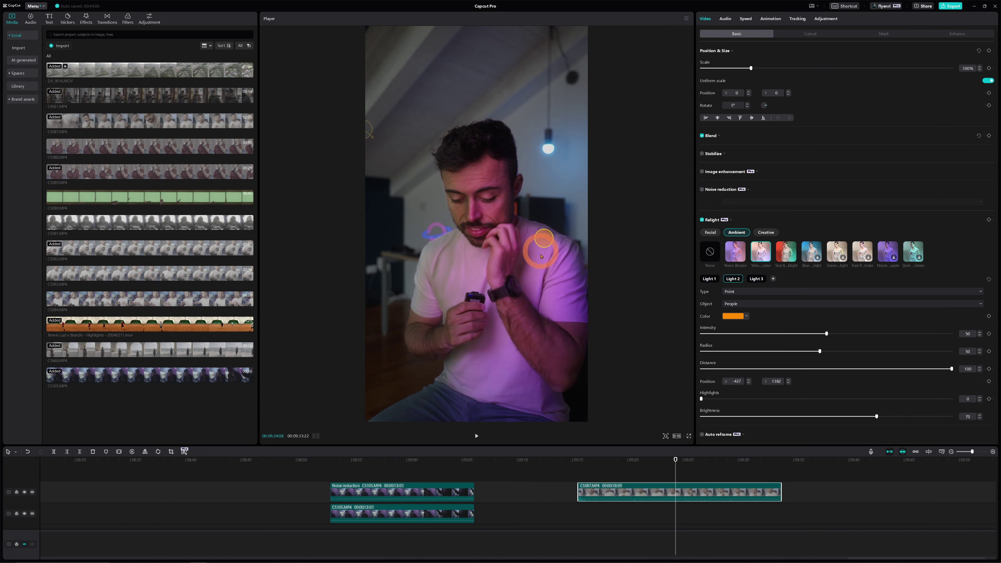
left_click_drag(550, 165, 492, 195)
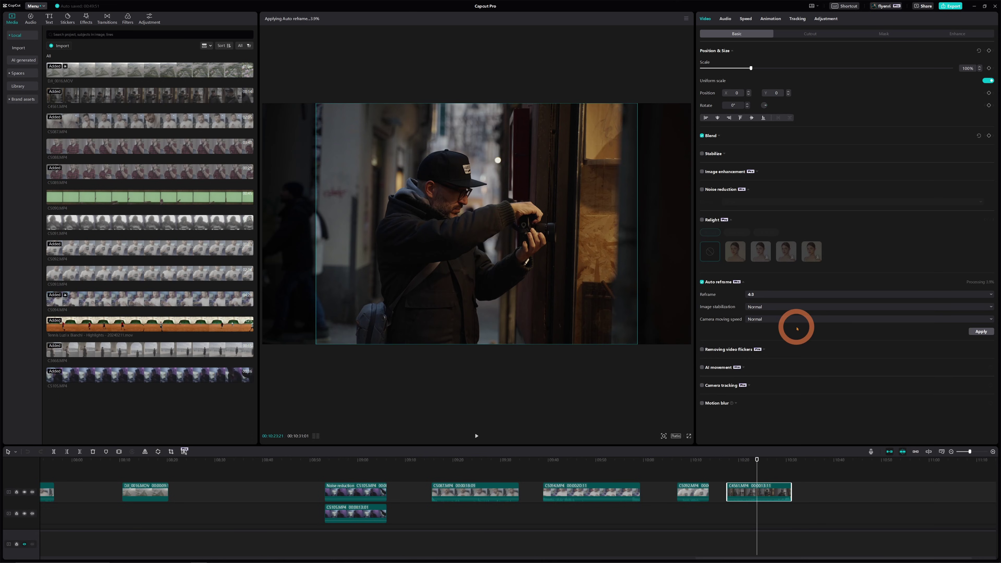
Try the 2.35:1 reframe ratio, settle on 9:16, and play the reframed preview.
left_click(790, 297)
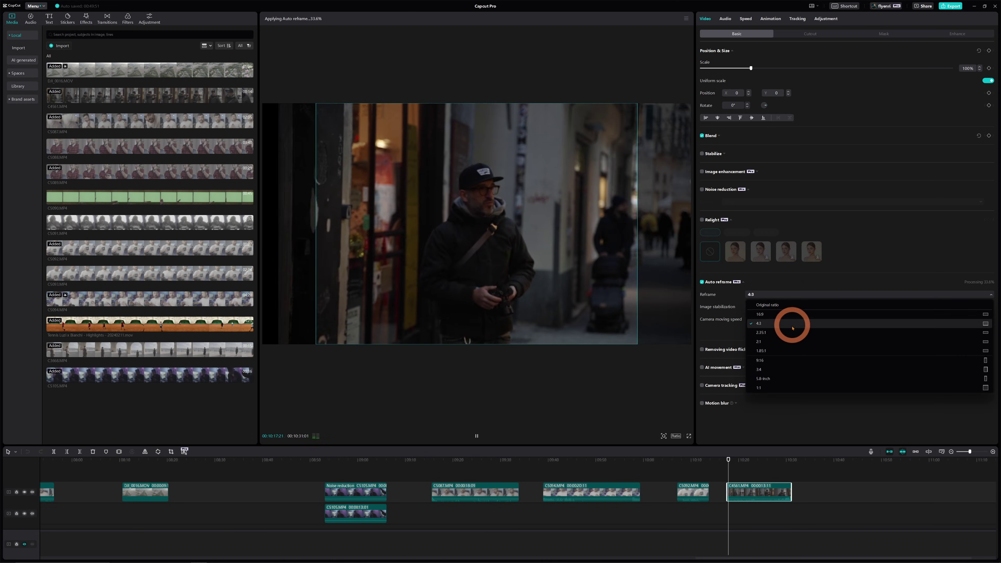
left_click(791, 332)
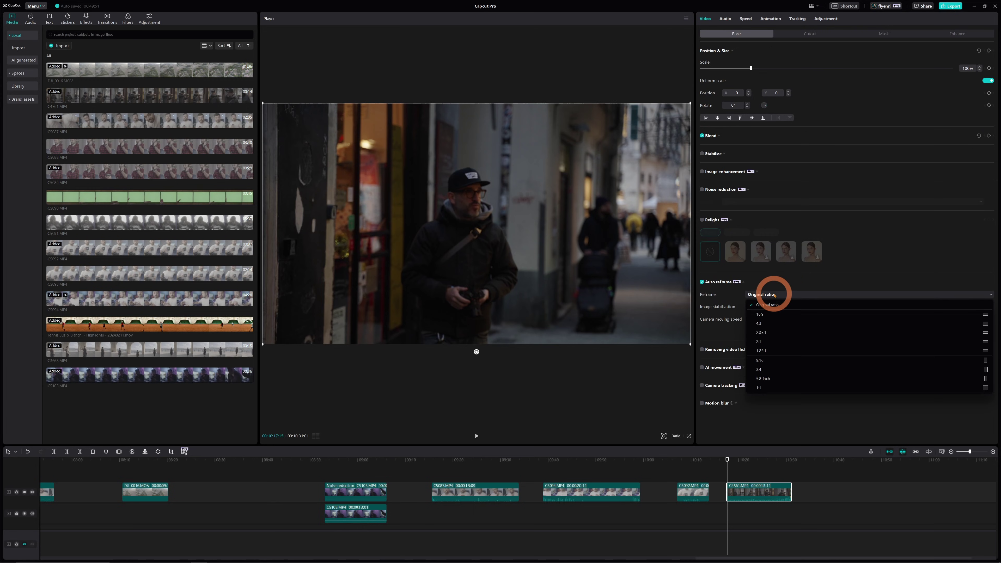
left_click(772, 362)
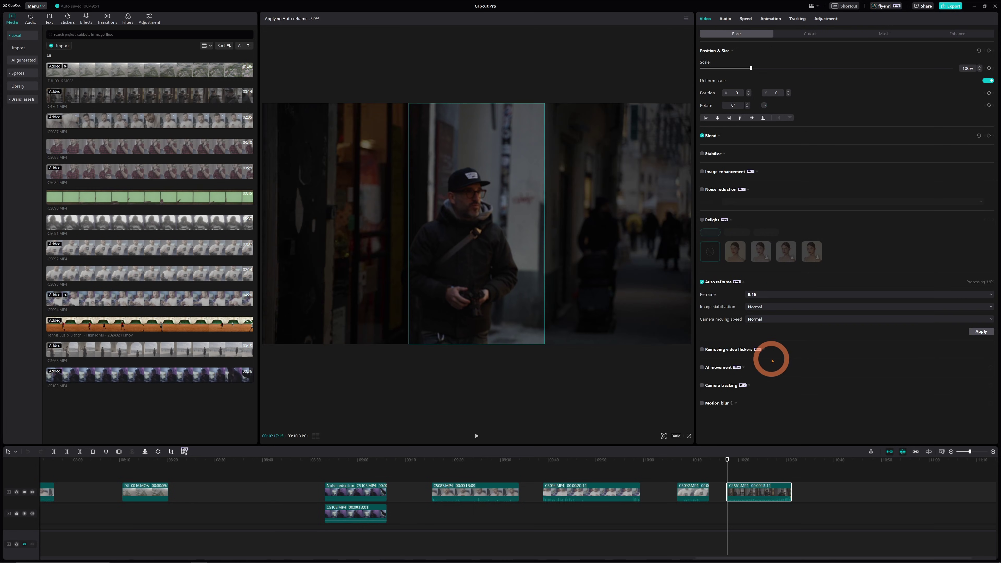
key("space")
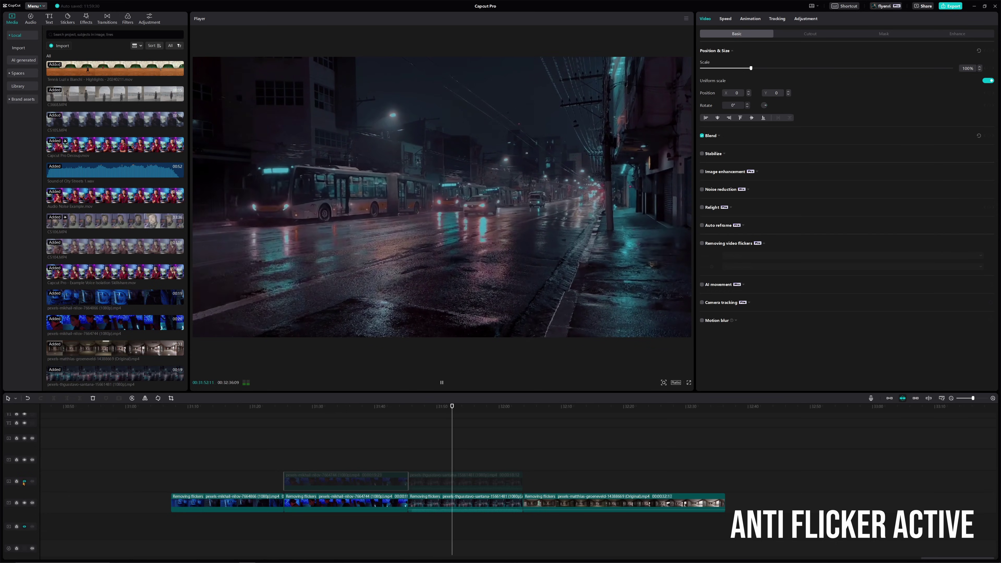
Toggle the upper track's visibility to compare original and deflickered clips, leaving originals shown.
left_click(25, 481)
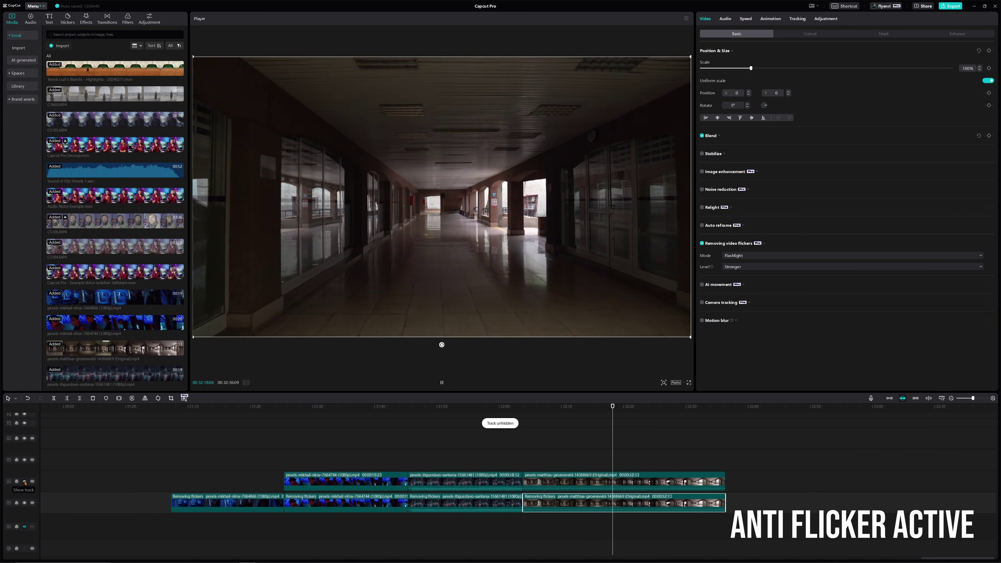
left_click(25, 482)
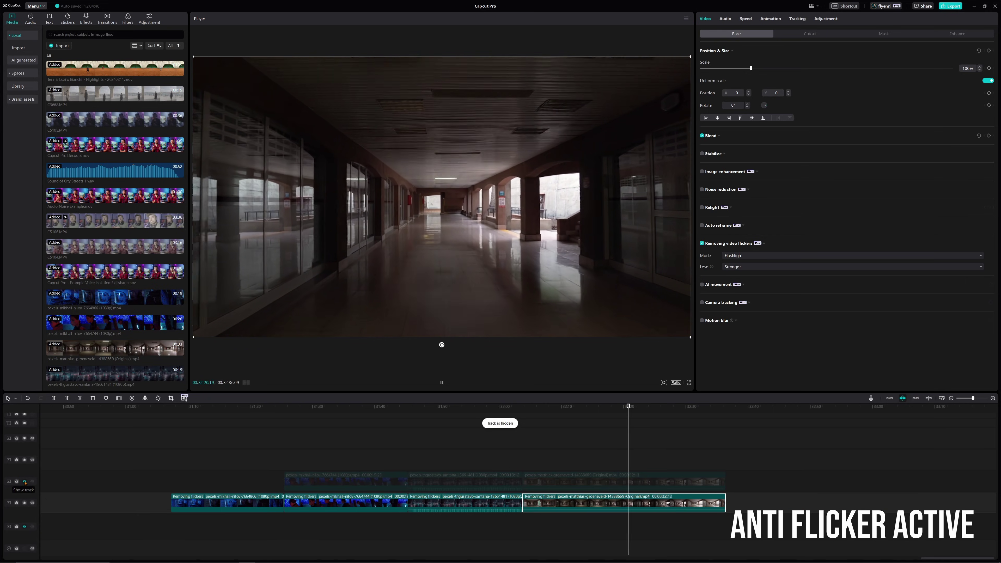
left_click(25, 482)
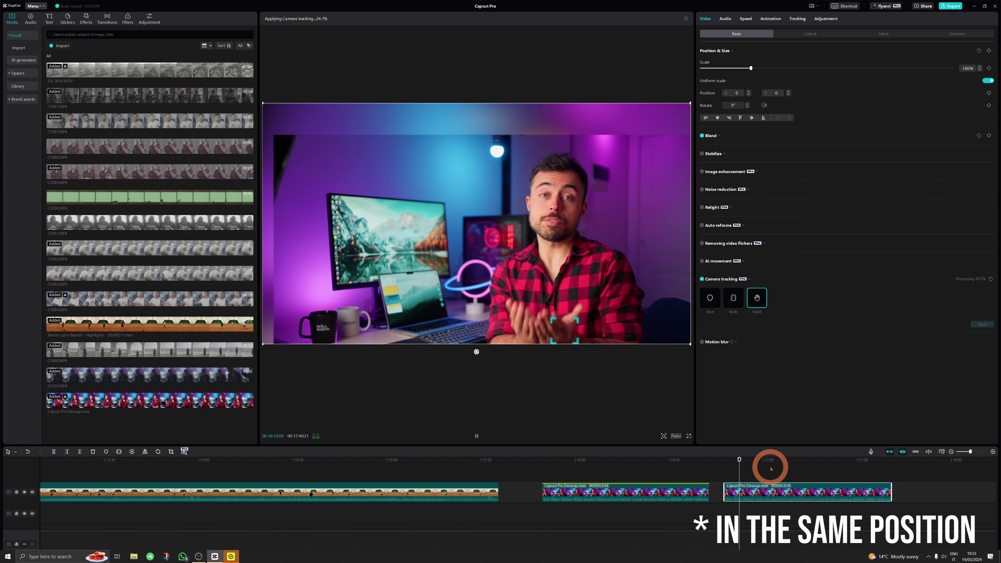
Switch camera tracking to follow the body, turn on Fit to canvas, and preview it.
left_click(733, 299)
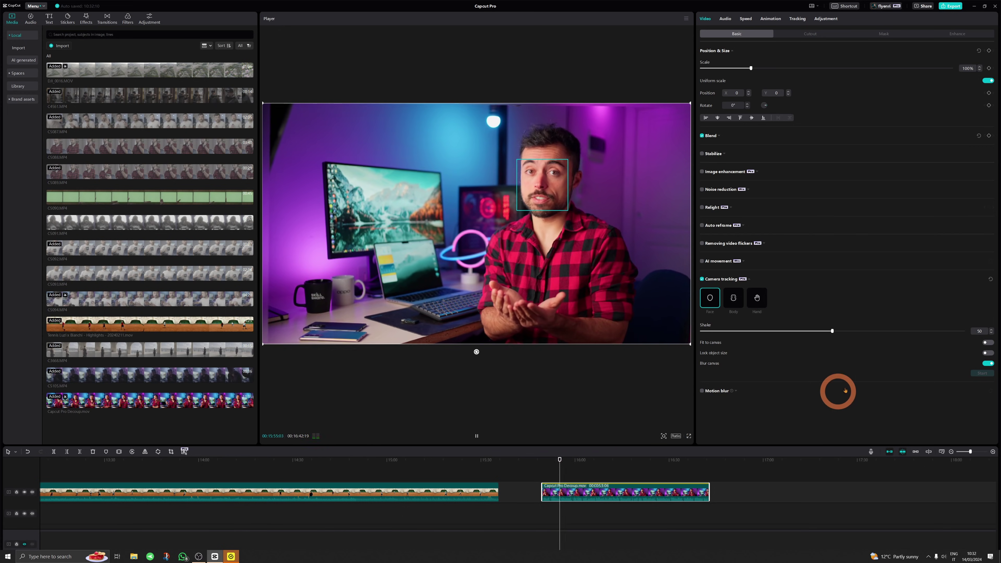
key("space")
left_click(987, 343)
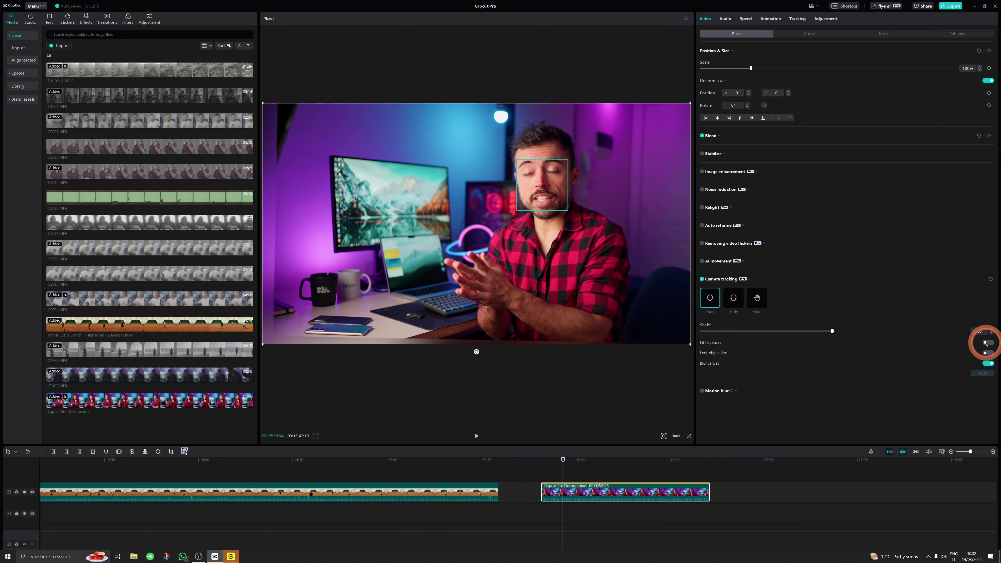
key("space")
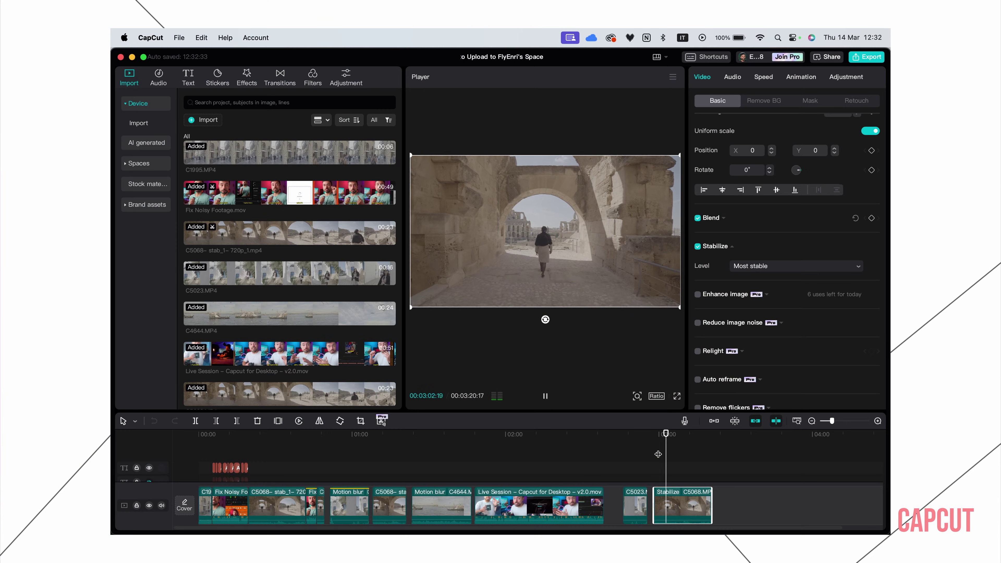
Play the stabilized archway clip in full-screen preview.
left_click(677, 397)
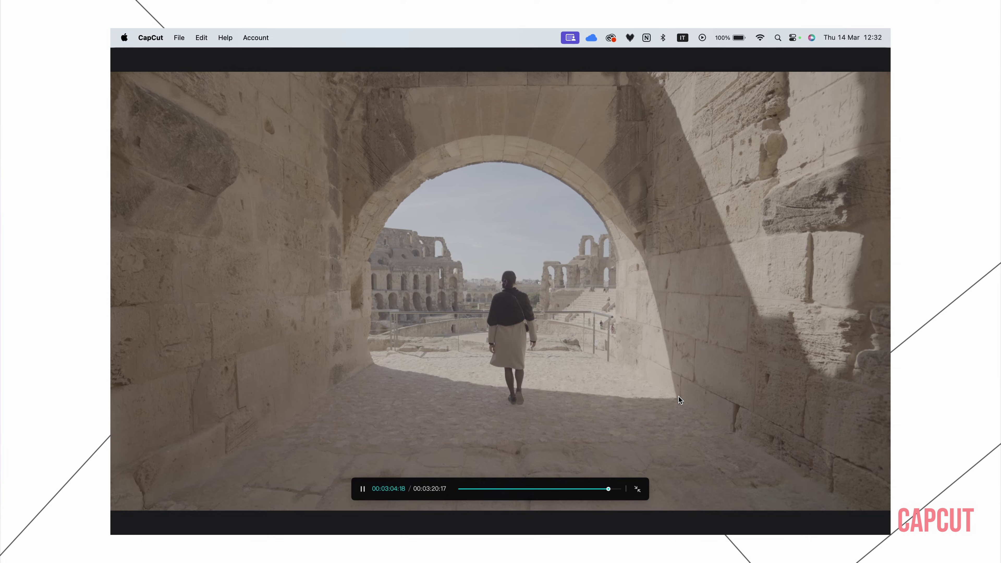